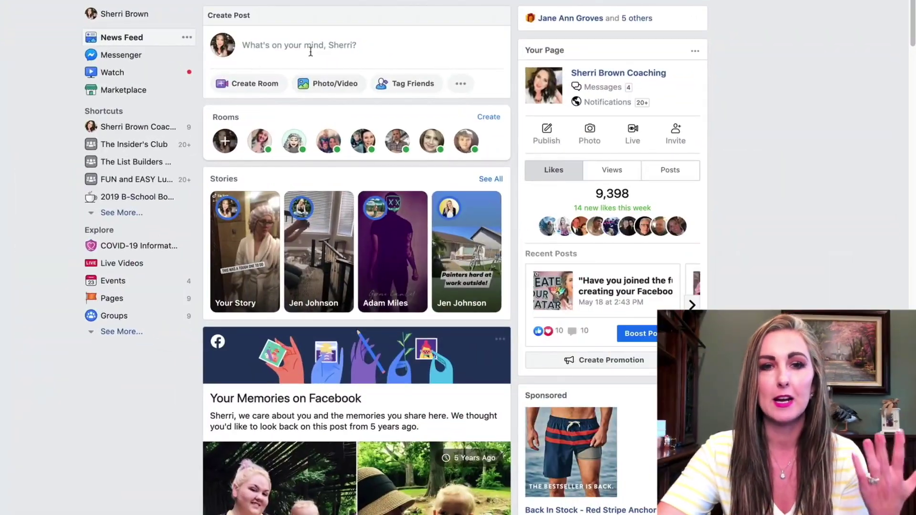
# - Open the Create Post dialog from the News Feed's 'What's on your mind' box
pyautogui.click(307, 40)
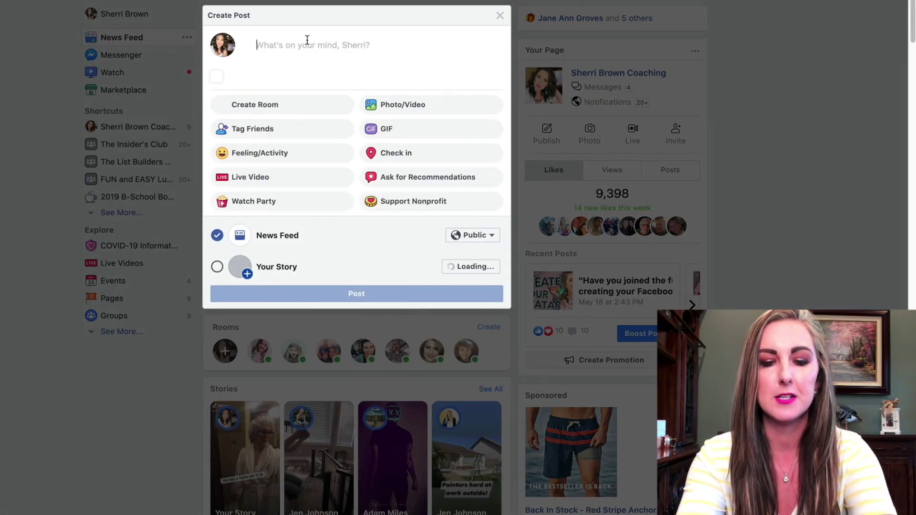
# - Write 'Being able to format posts is a new FB feature that I've been waiting on.' plus three 'Testing' lines
pyautogui.write('Being')
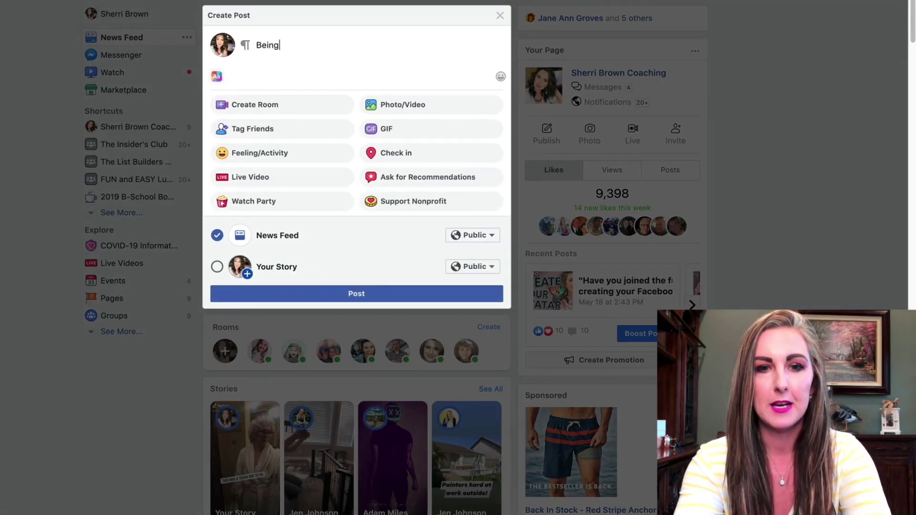
pyautogui.write(' able to format po')
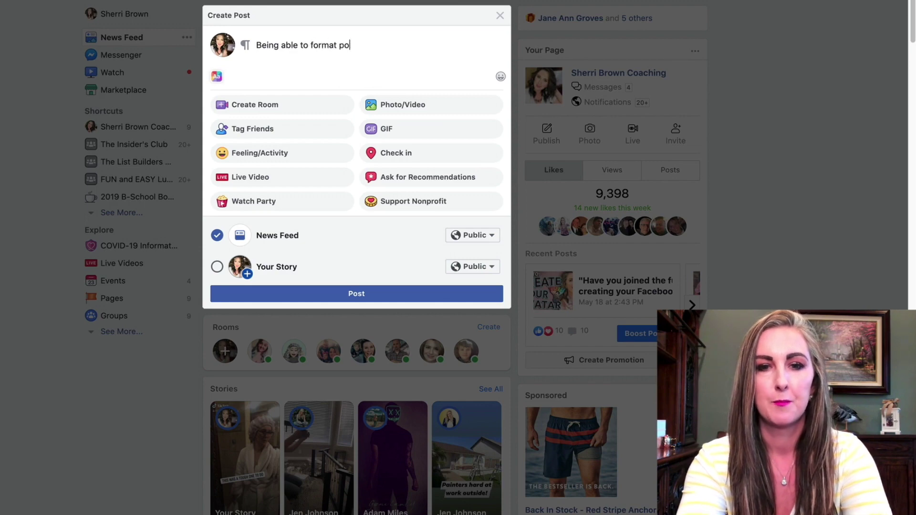
pyautogui.write("sts is a new FB feature that I've been waiting on.")
pyautogui.press('Return')
pyautogui.write('Testing')
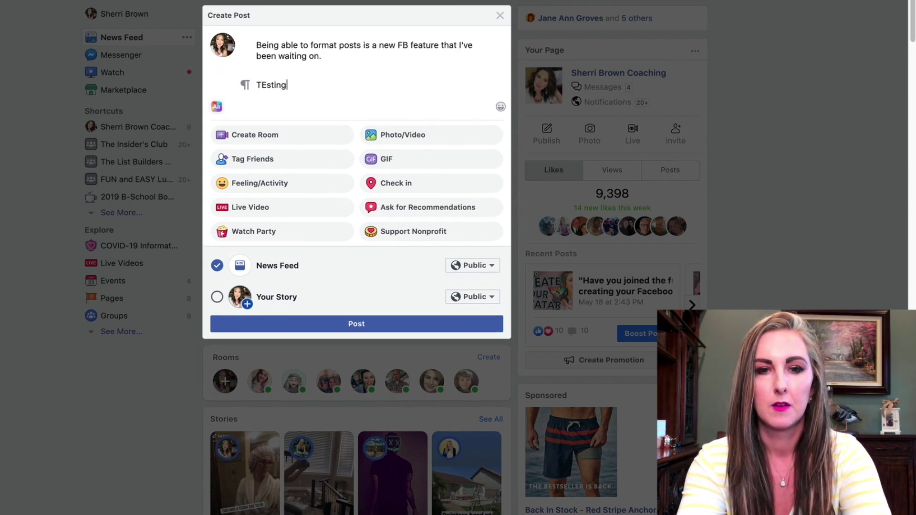
pyautogui.press('Return')
pyautogui.write('Testing')
pyautogui.press('Return')
pyautogui.write('Testing')
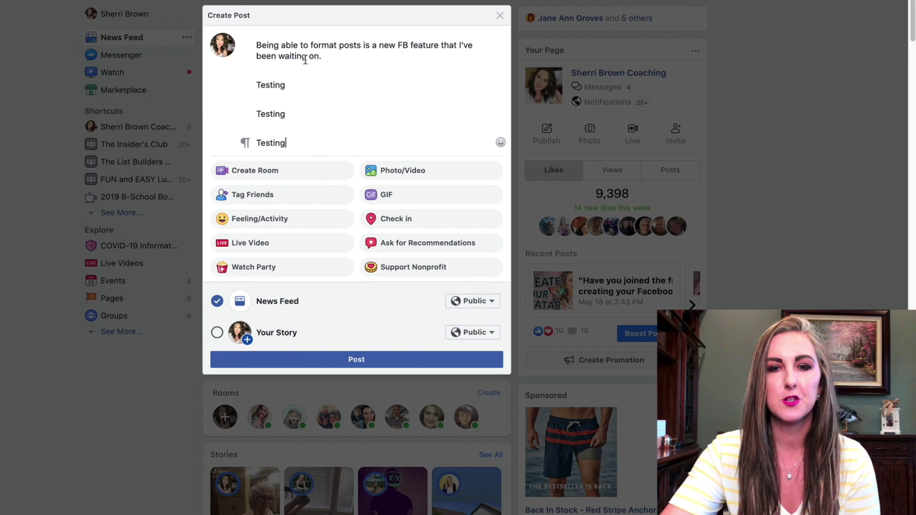
pyautogui.moveTo(258, 46); pyautogui.dragTo(329, 56)
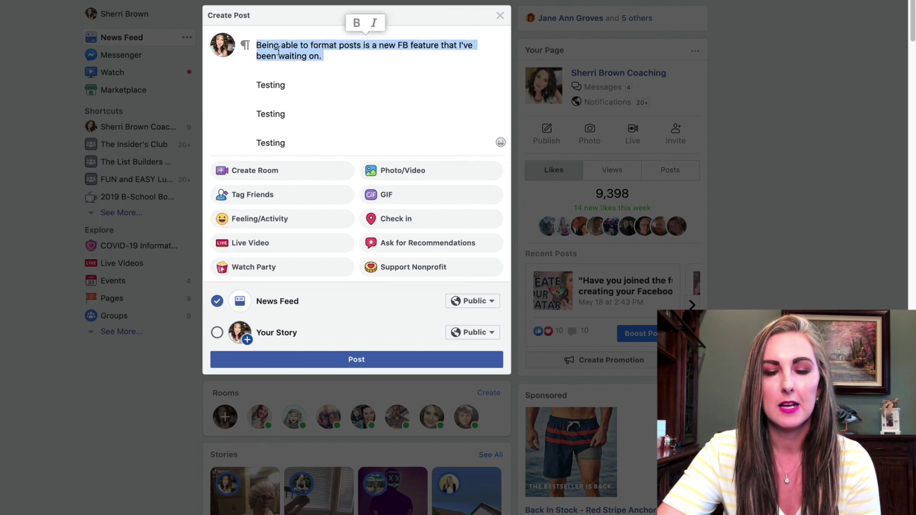
# - Try bold and italic on the opening sentence, then remove both
pyautogui.click(356, 26)
pyautogui.click(374, 27)
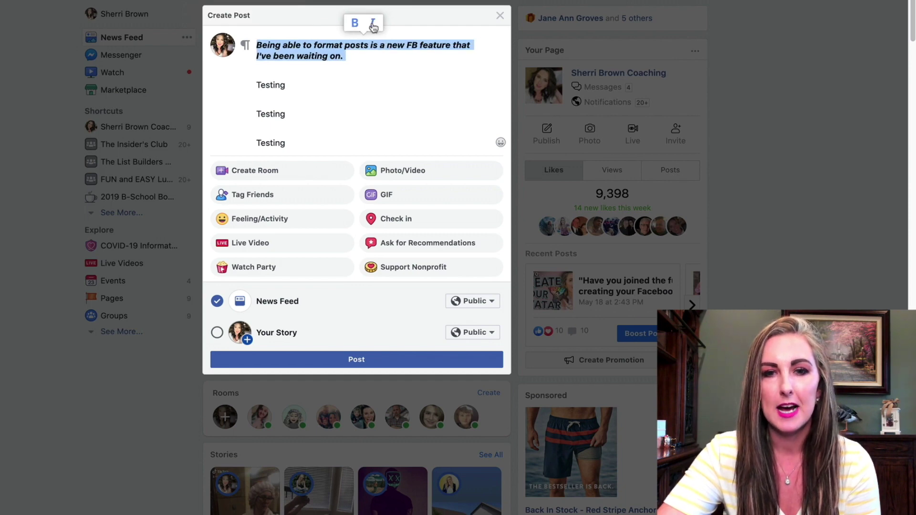
pyautogui.moveTo(314, 45); pyautogui.dragTo(366, 45)
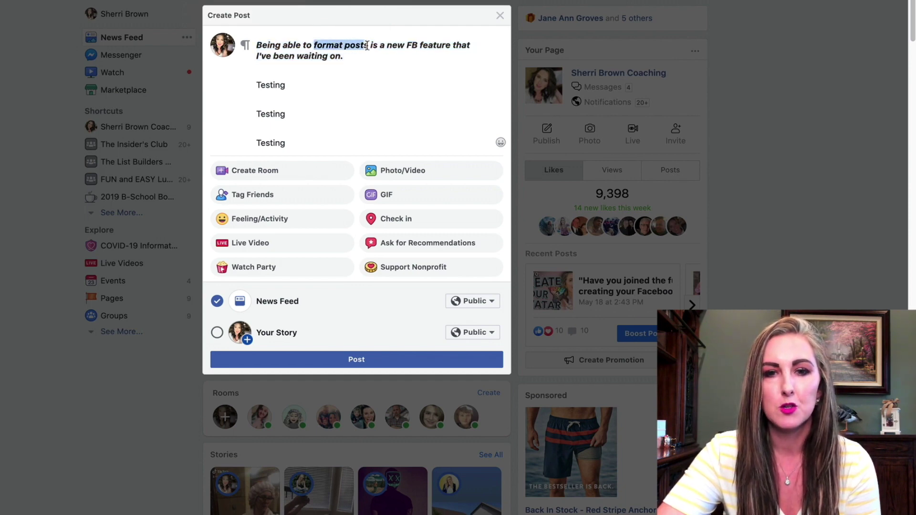
pyautogui.moveTo(256, 45); pyautogui.dragTo(344, 58)
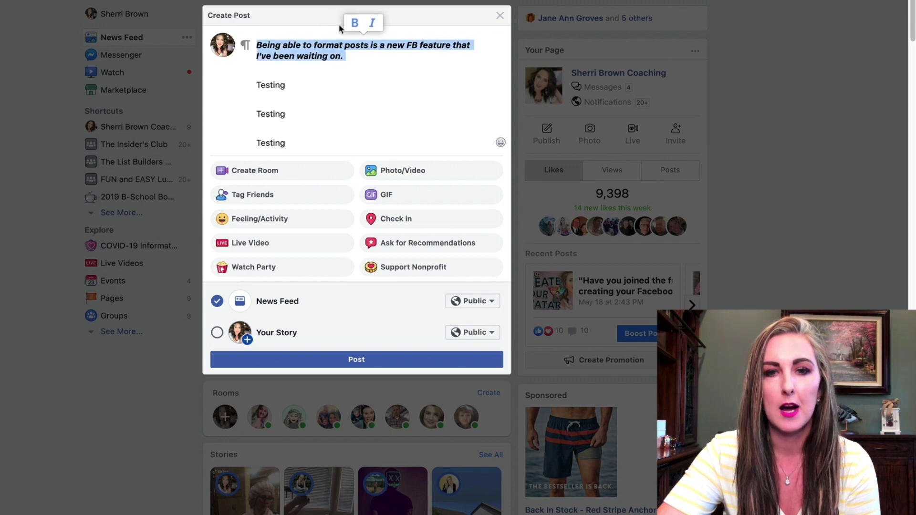
pyautogui.click(356, 24)
pyautogui.click(373, 23)
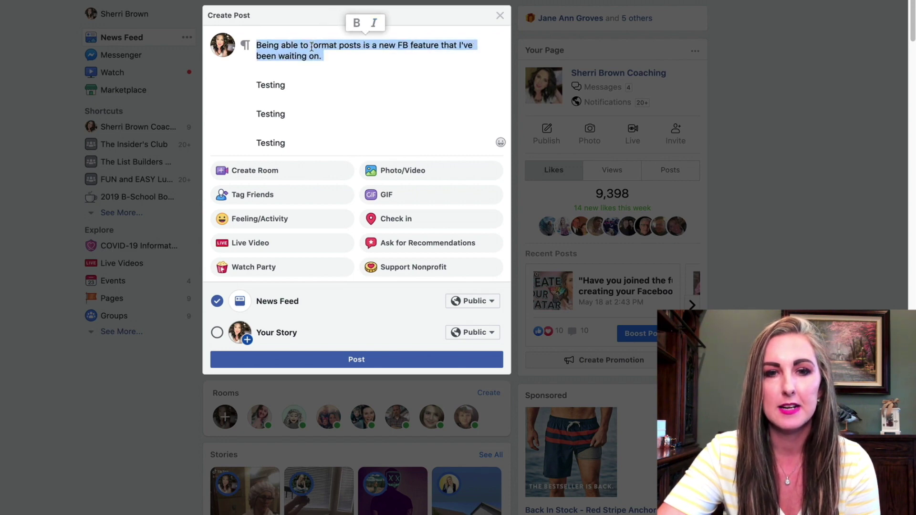
pyautogui.click(358, 46)
# - Make the opening sentence an H1 heading, then change it to H2
pyautogui.moveTo(380, 45); pyautogui.dragTo(442, 45)
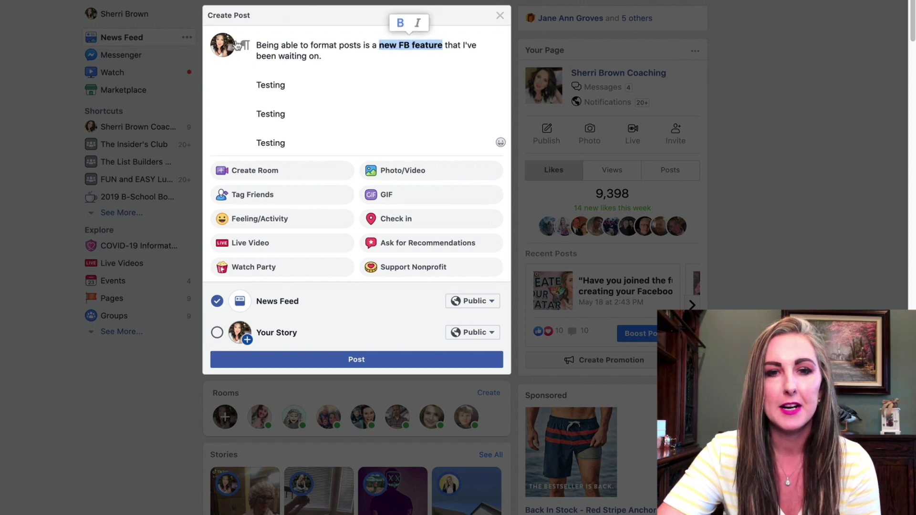
pyautogui.moveTo(246, 45)
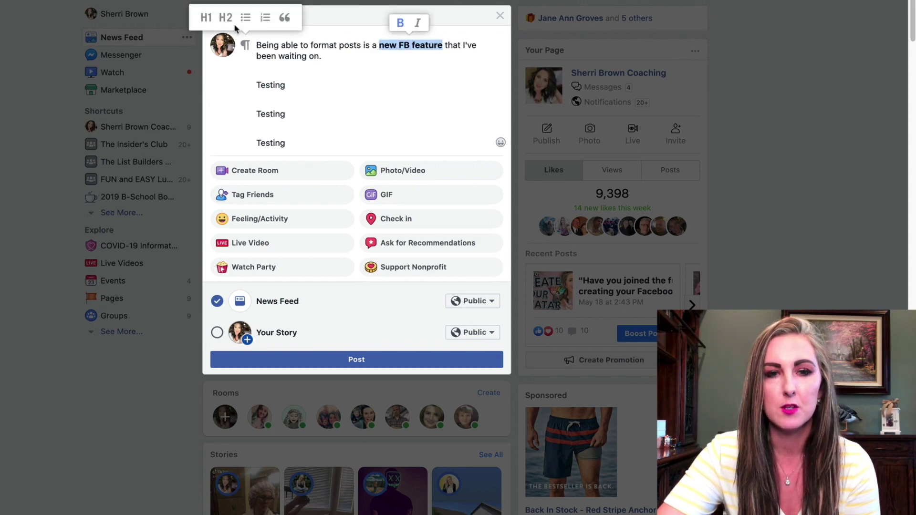
pyautogui.click(205, 18)
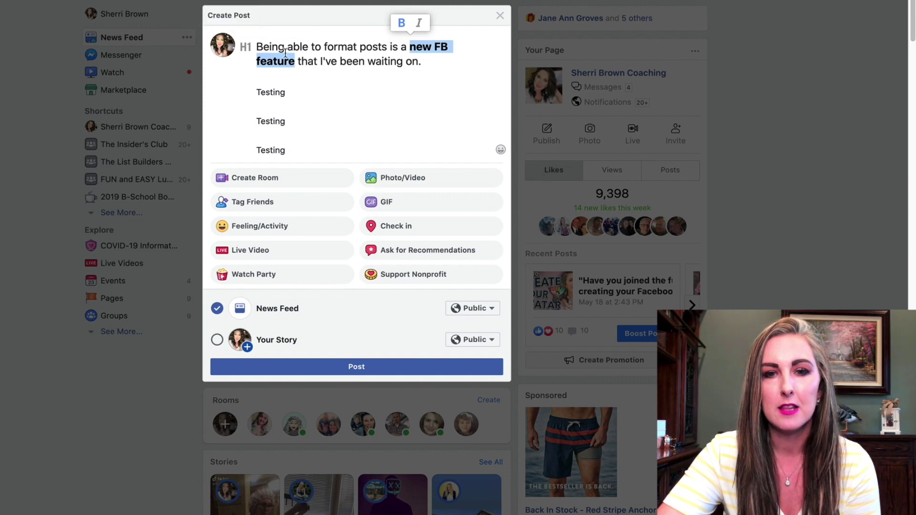
pyautogui.moveTo(243, 50)
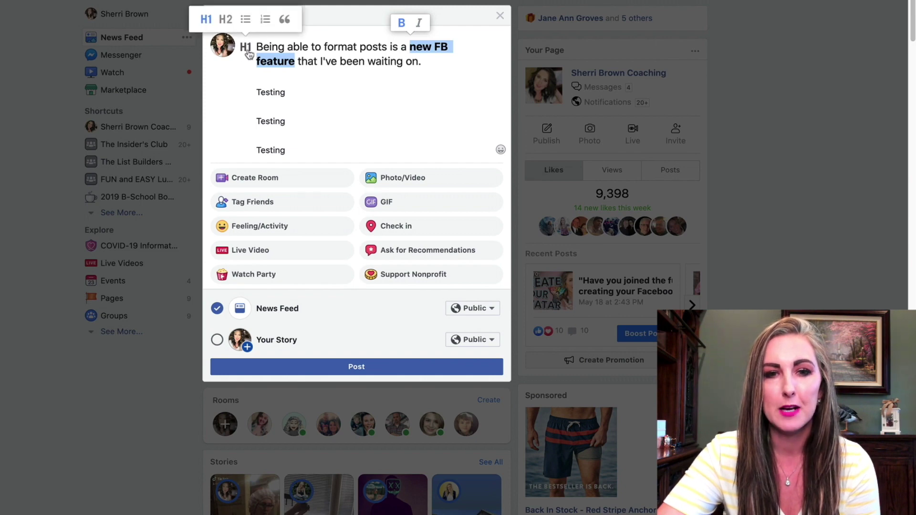
pyautogui.click(225, 20)
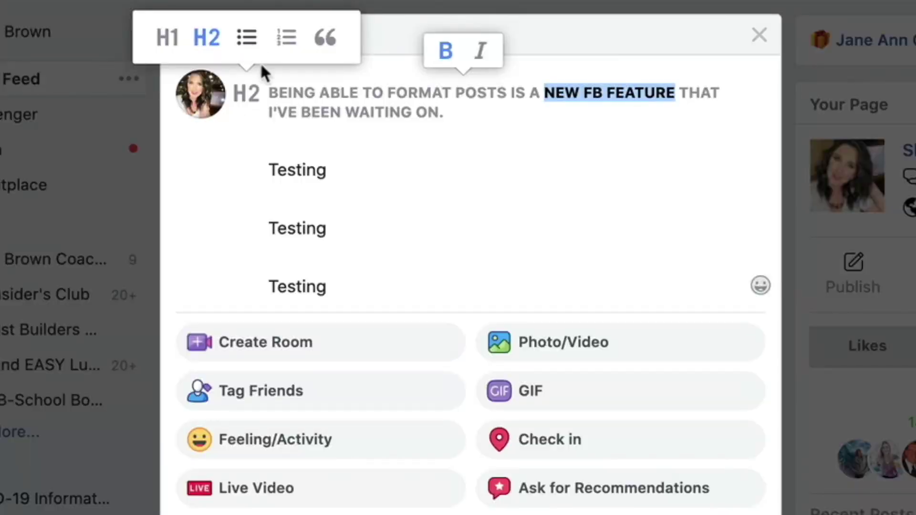
pyautogui.click(258, 82)
pyautogui.moveTo(257, 82); pyautogui.dragTo(290, 139)
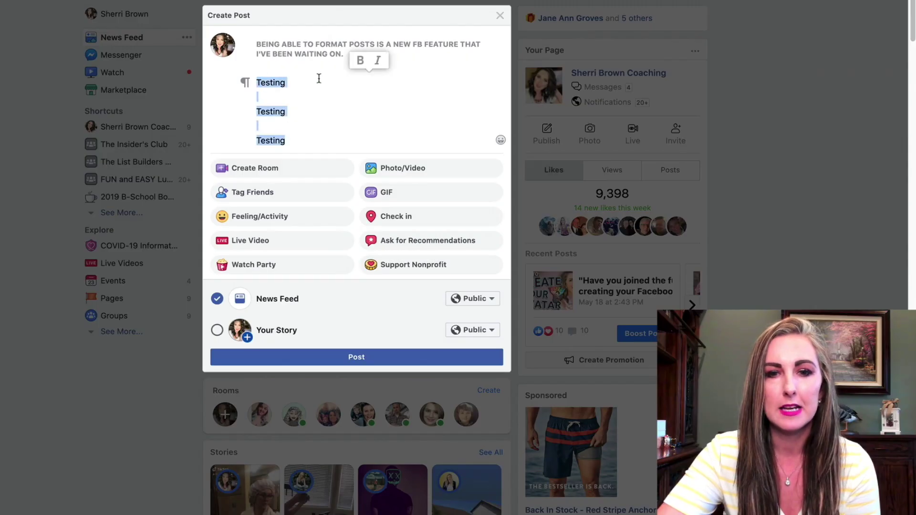
# - Turn the Testing lines into a bulleted, then numbered, list and remove the empty lines
pyautogui.moveTo(245, 87)
pyautogui.click(245, 54)
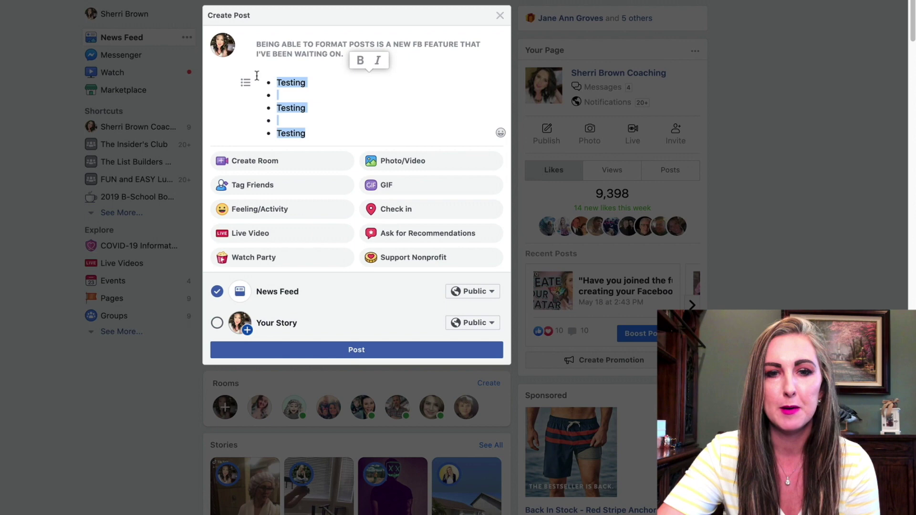
pyautogui.moveTo(251, 88)
pyautogui.click(265, 55)
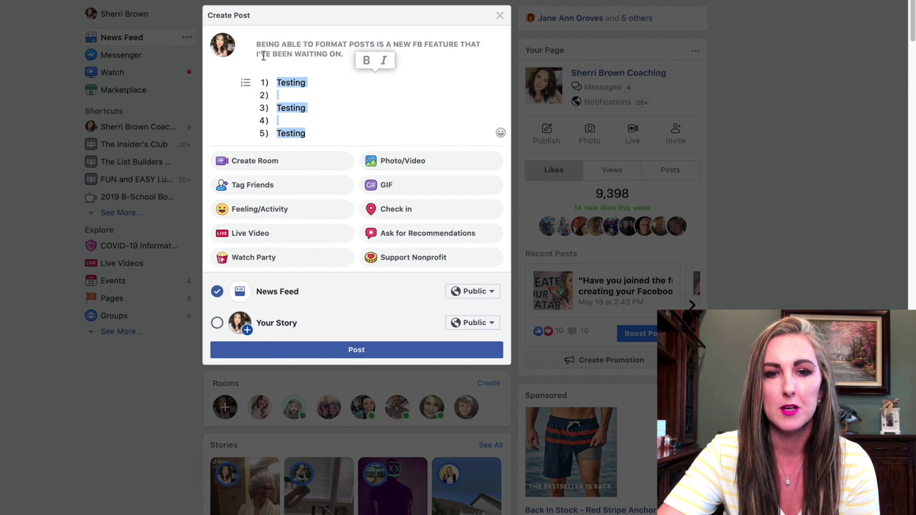
pyautogui.click(279, 95)
pyautogui.press('Return')
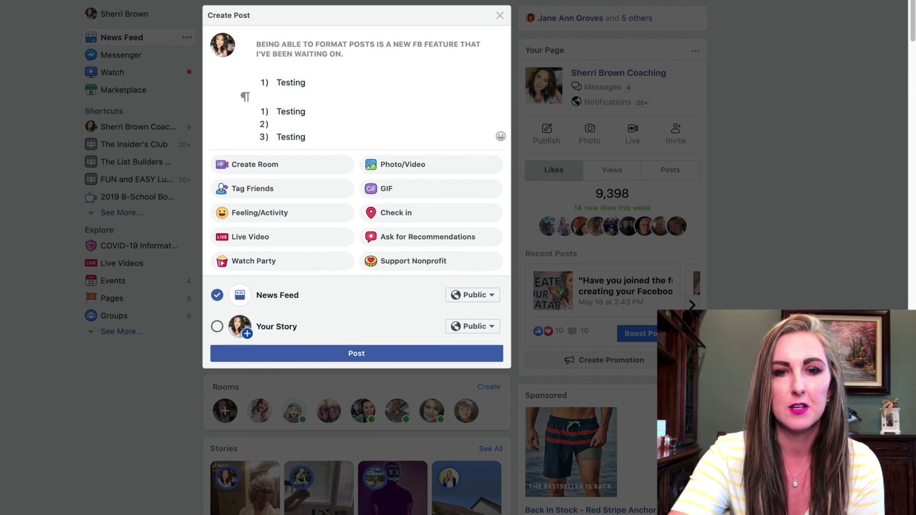
pyautogui.press('BackSpace')
pyautogui.press('Down')
pyautogui.press('Down')
pyautogui.press('BackSpace')
# - Apply the quote block style to all three Testing items
pyautogui.moveTo(316, 111)
pyautogui.mouseDown()
pyautogui.moveTo(286, 71)
pyautogui.moveTo(259, 86)
pyautogui.mouseUp()
pyautogui.moveTo(249, 85)
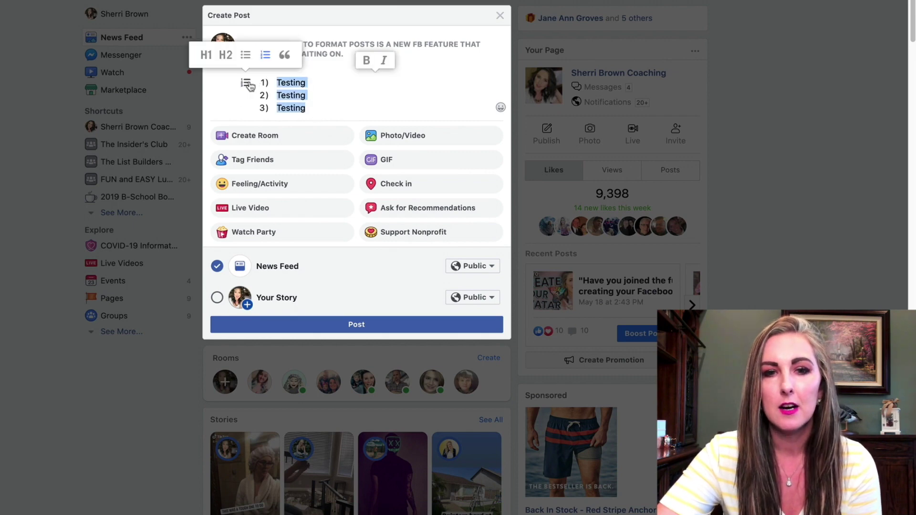
pyautogui.click(285, 55)
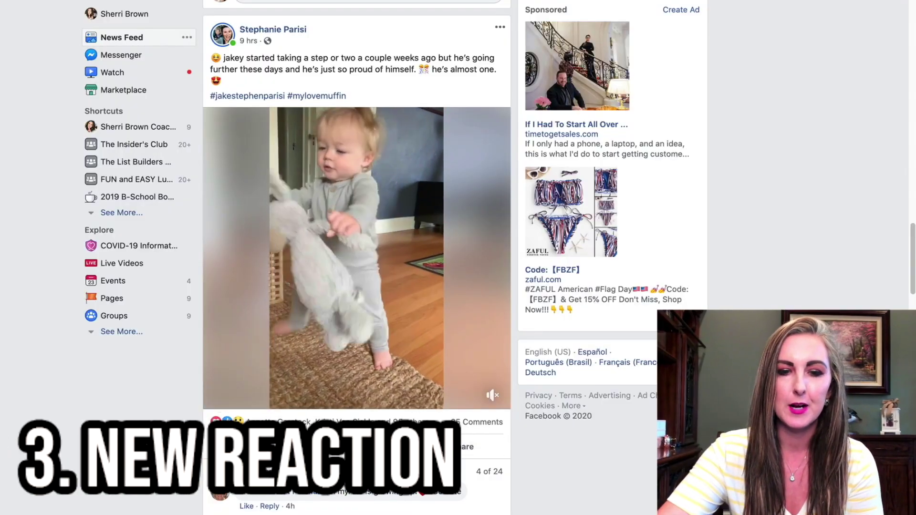
# - Bring up the reactions palette on a feed post's Like button to preview the new reaction
pyautogui.moveTo(224, 447)
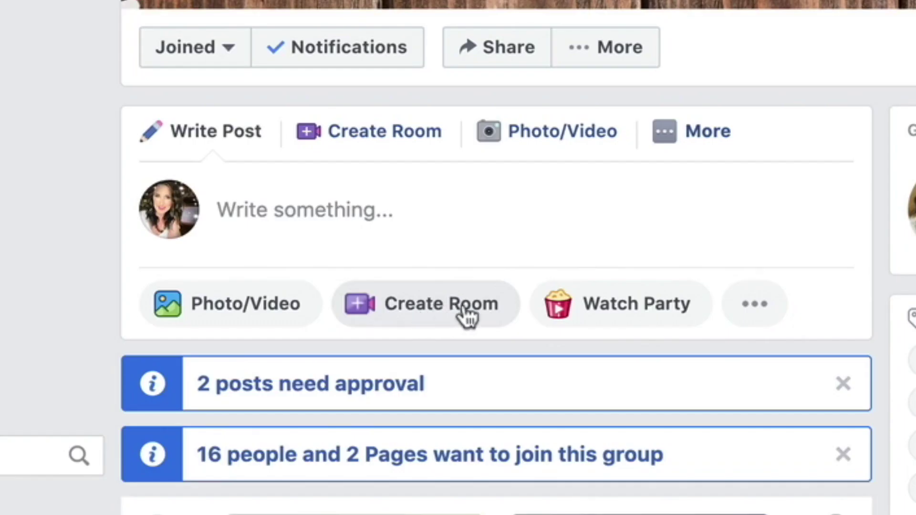
# - Create a room with the sunglasses emoji and 'Testing' as its activity, and save it
pyautogui.click(431, 315)
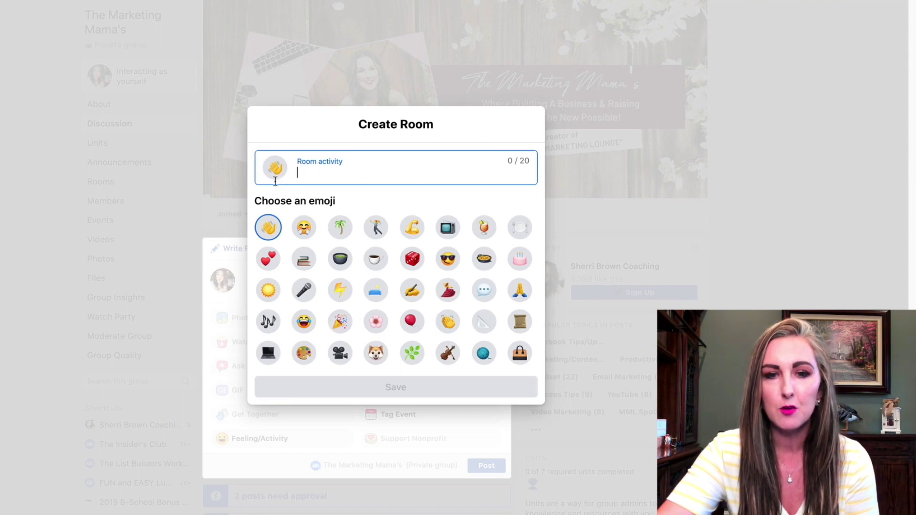
pyautogui.click(447, 259)
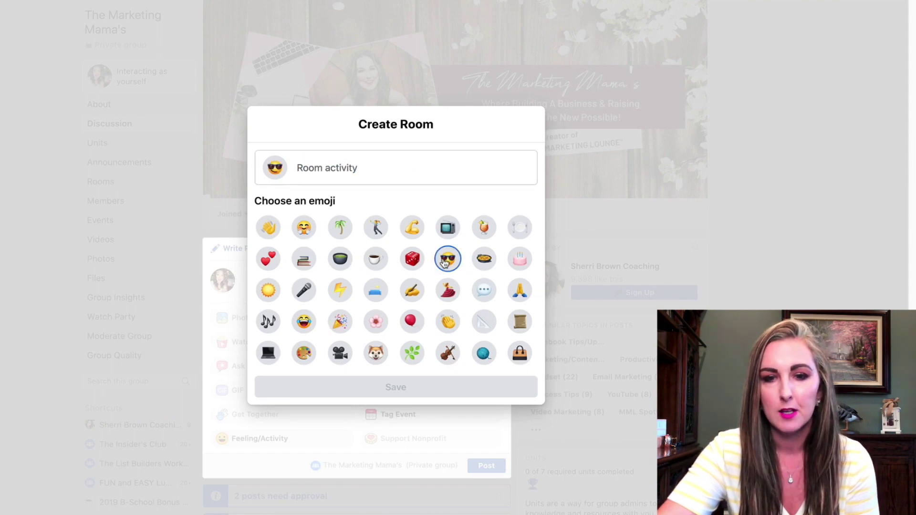
pyautogui.click(328, 168)
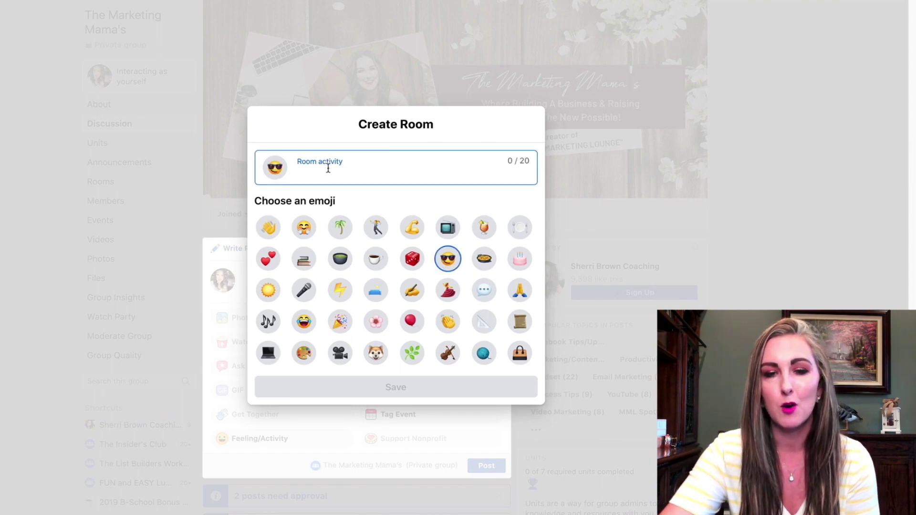
pyautogui.write('Testing')
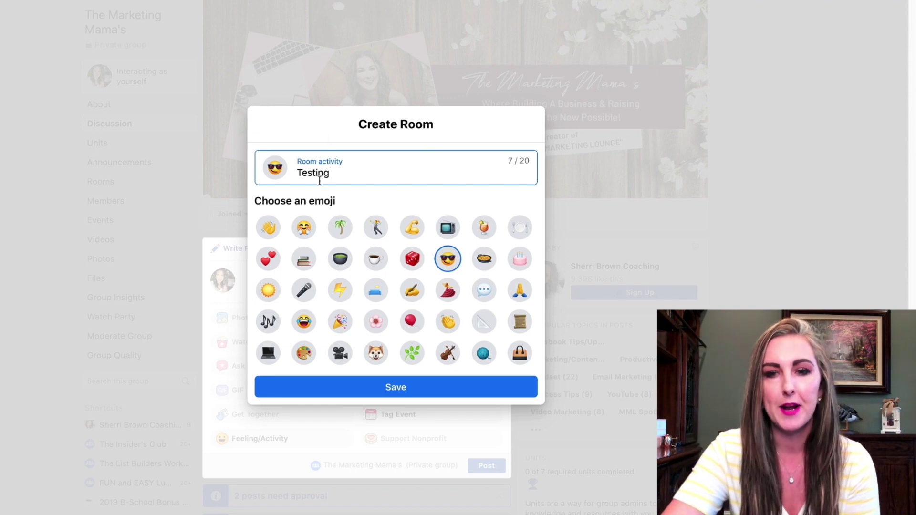
pyautogui.click(398, 388)
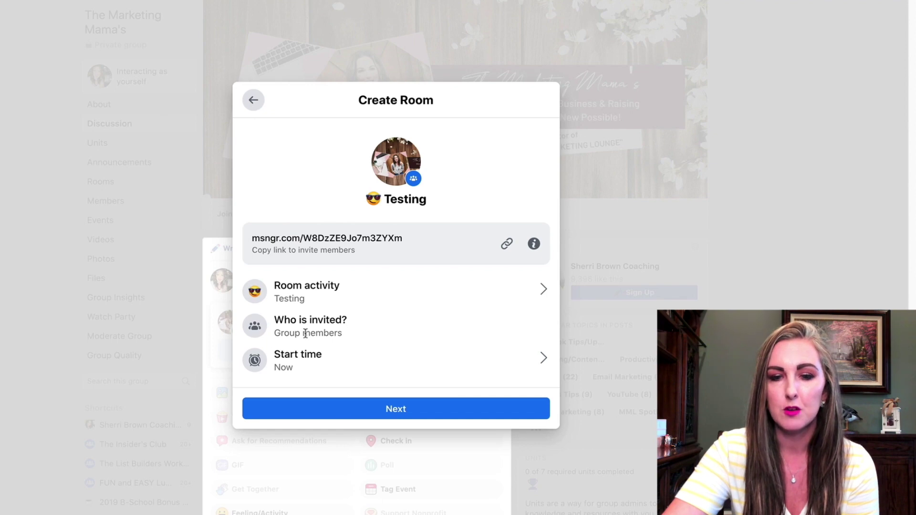
# - Review the room's start time options and keep it set to Now
pyautogui.click(371, 371)
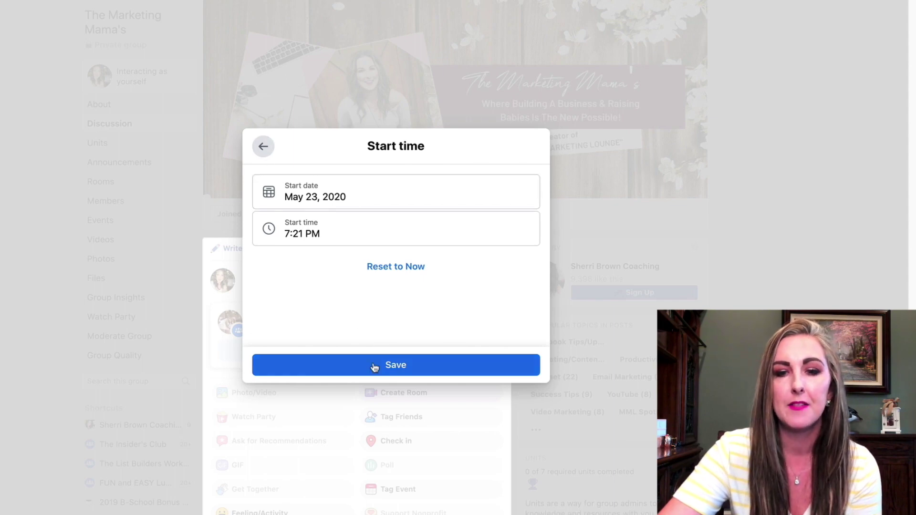
pyautogui.click(273, 151)
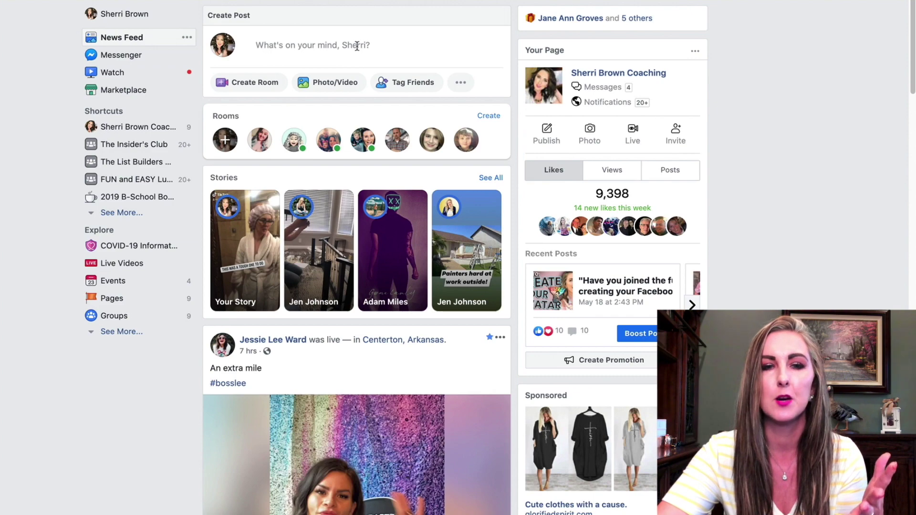
# - Choose Live Video from the full list of Create Post options
pyautogui.click(460, 83)
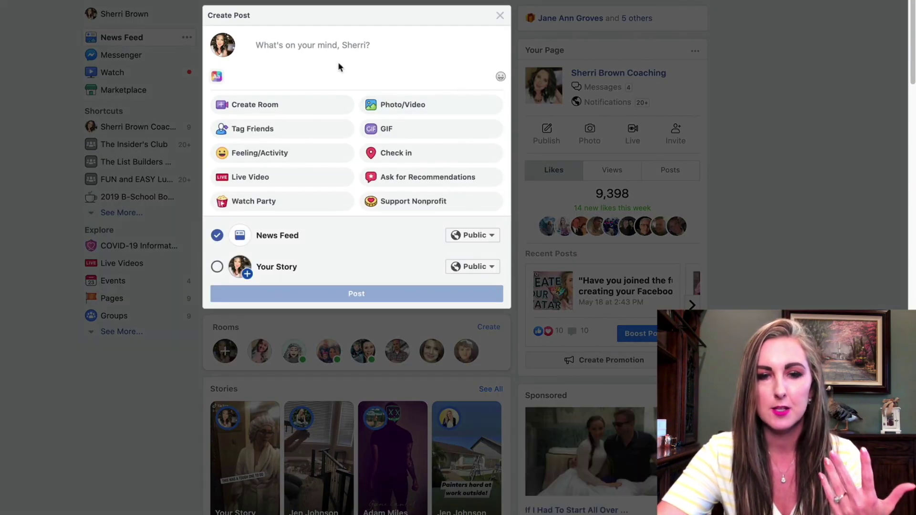
pyautogui.click(260, 180)
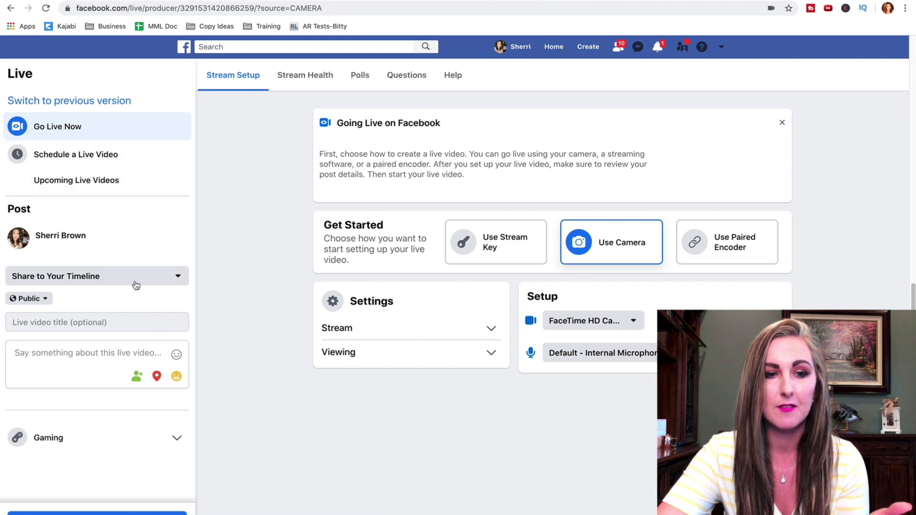
# - Check the live video's share destinations and Stream Health, Polls and Questions tabs, returning to Stream Setup
pyautogui.click(169, 281)
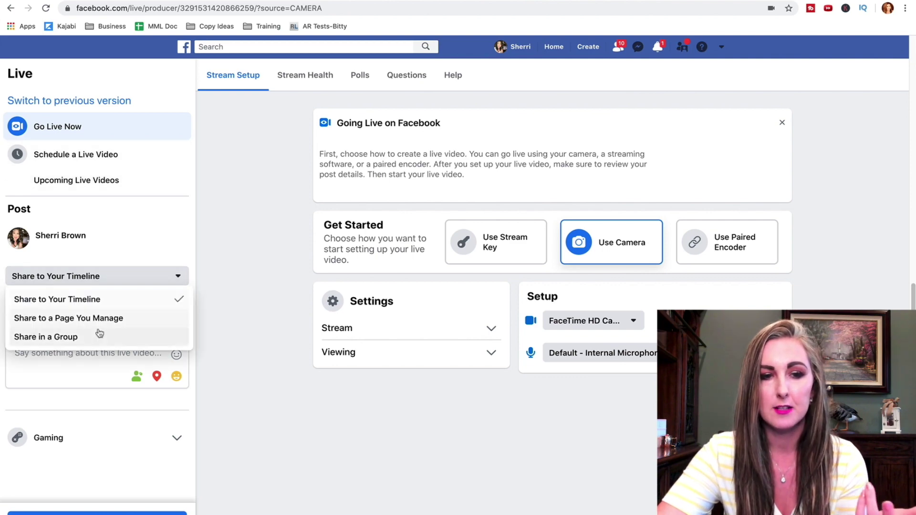
pyautogui.click(230, 256)
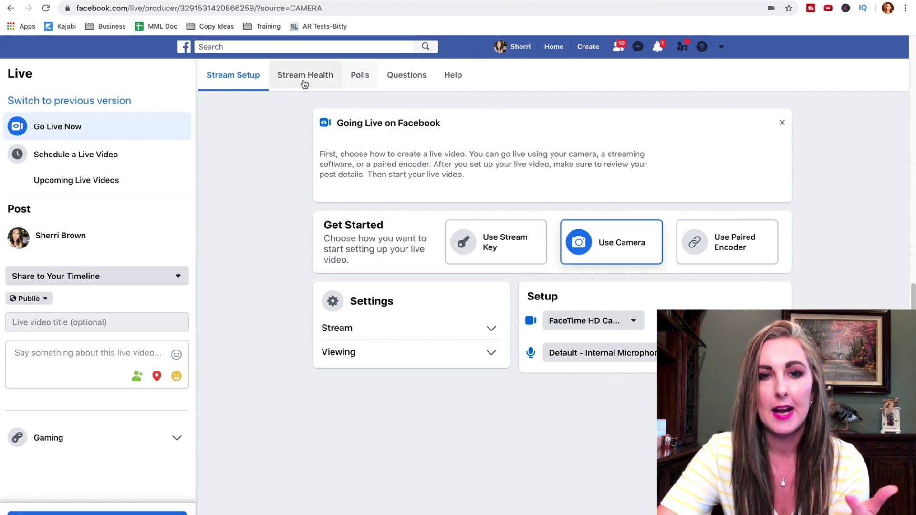
pyautogui.click(340, 80)
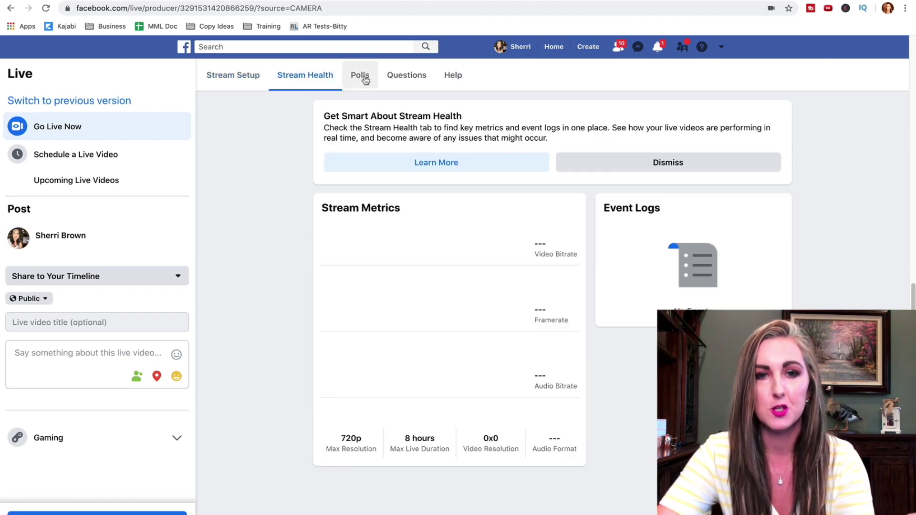
pyautogui.click(361, 76)
pyautogui.click(410, 78)
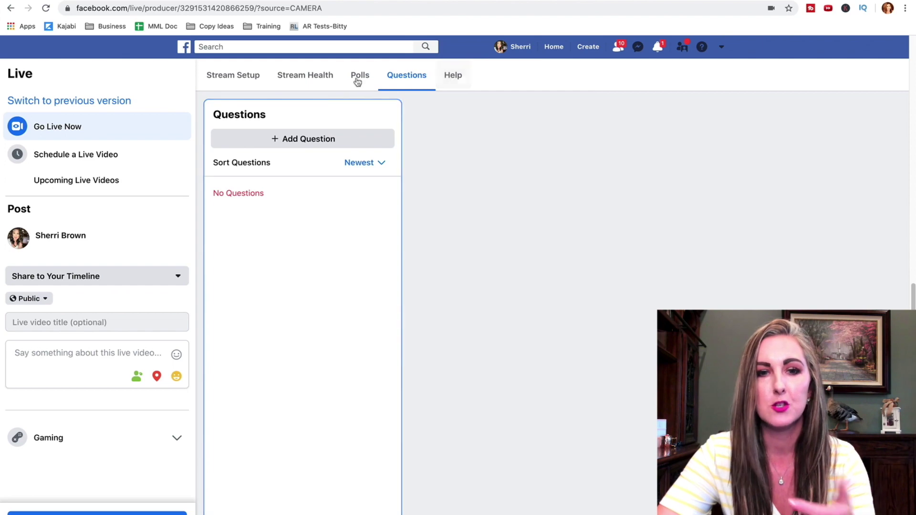
pyautogui.click(221, 79)
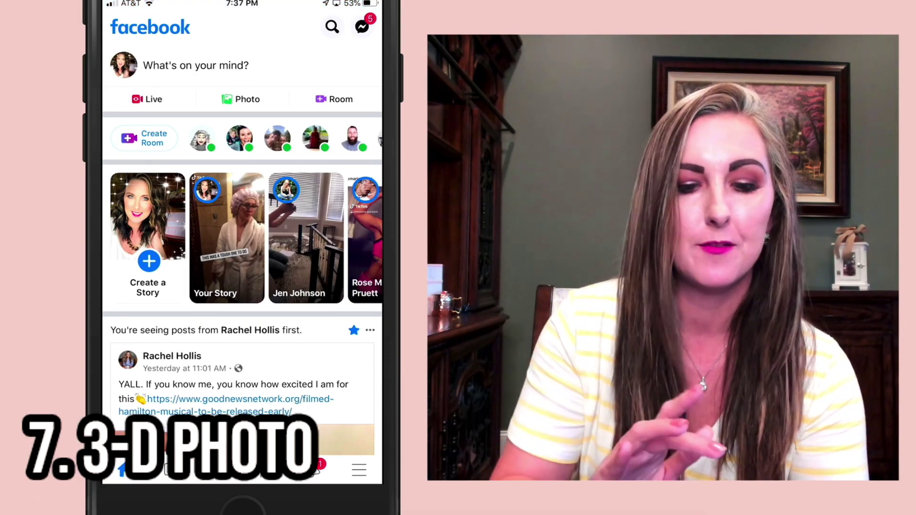
# - Attach the pointing selfie from the camera roll to a new post and choose Make 3D
pyautogui.click(196, 65)
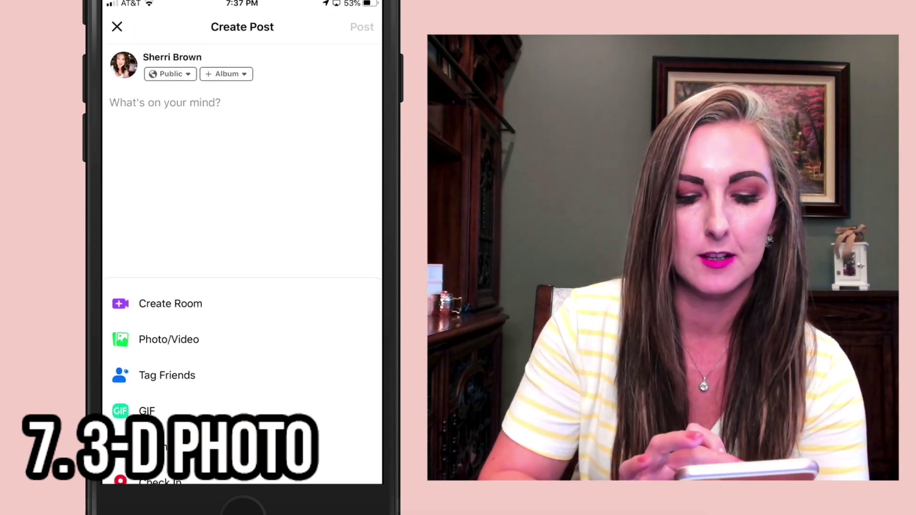
pyautogui.click(168, 339)
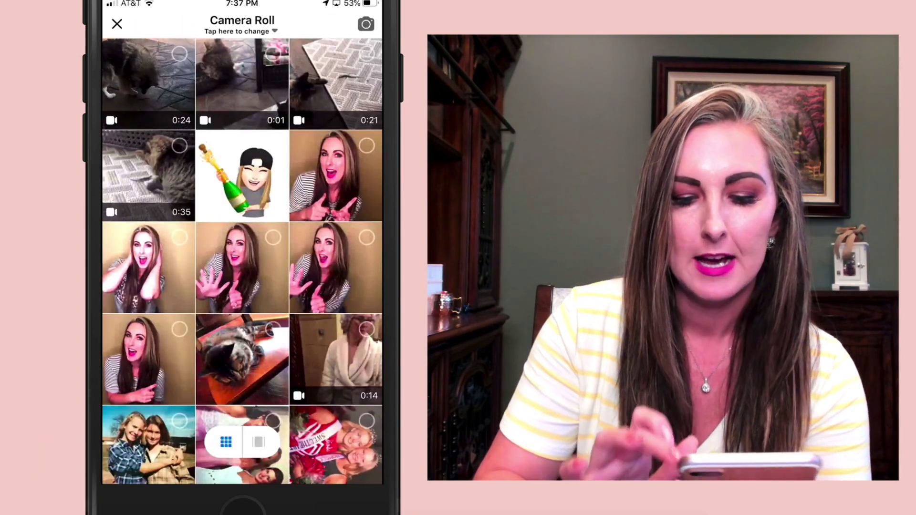
pyautogui.click(336, 175)
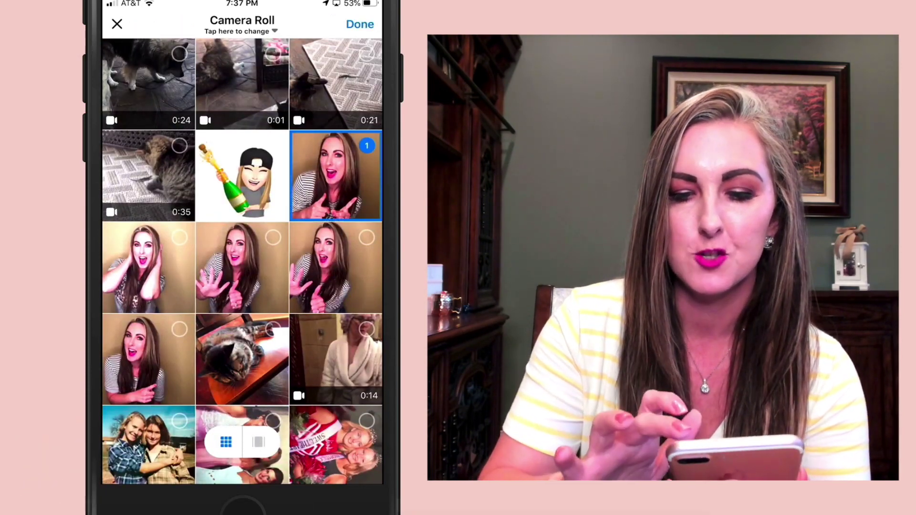
pyautogui.click(360, 25)
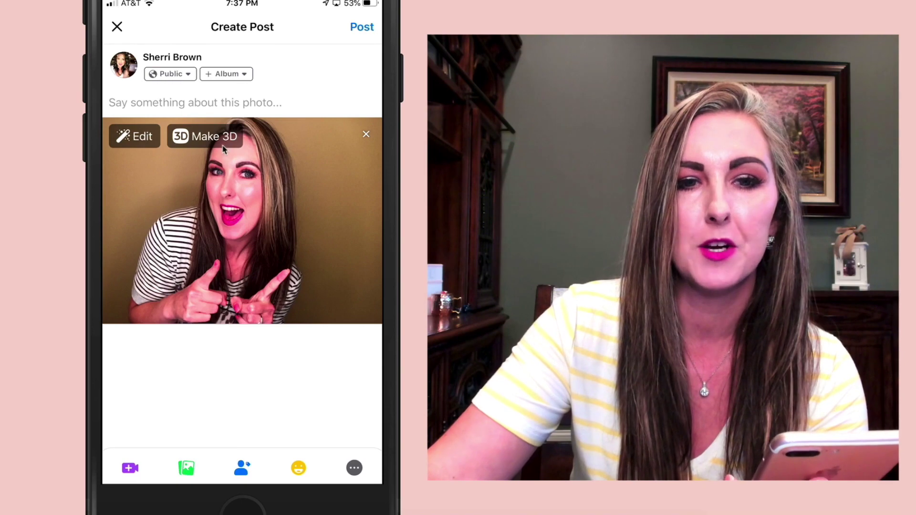
pyautogui.click(223, 145)
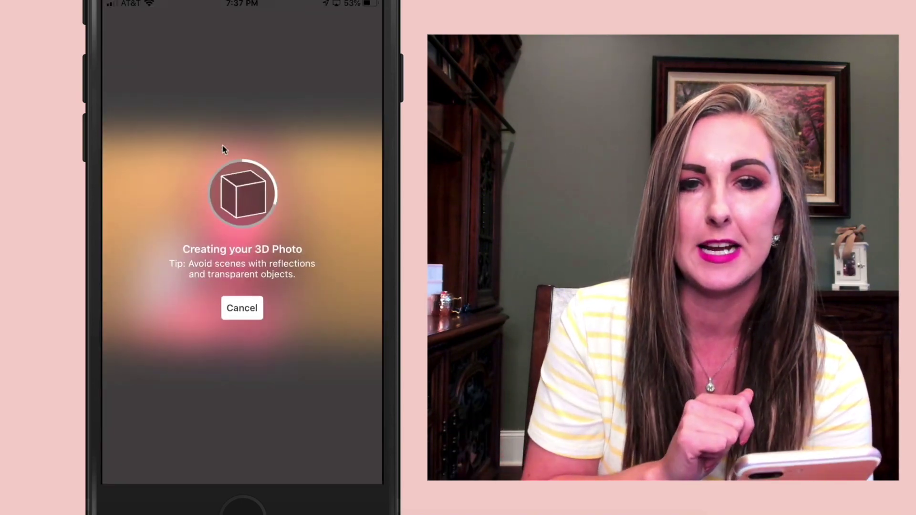